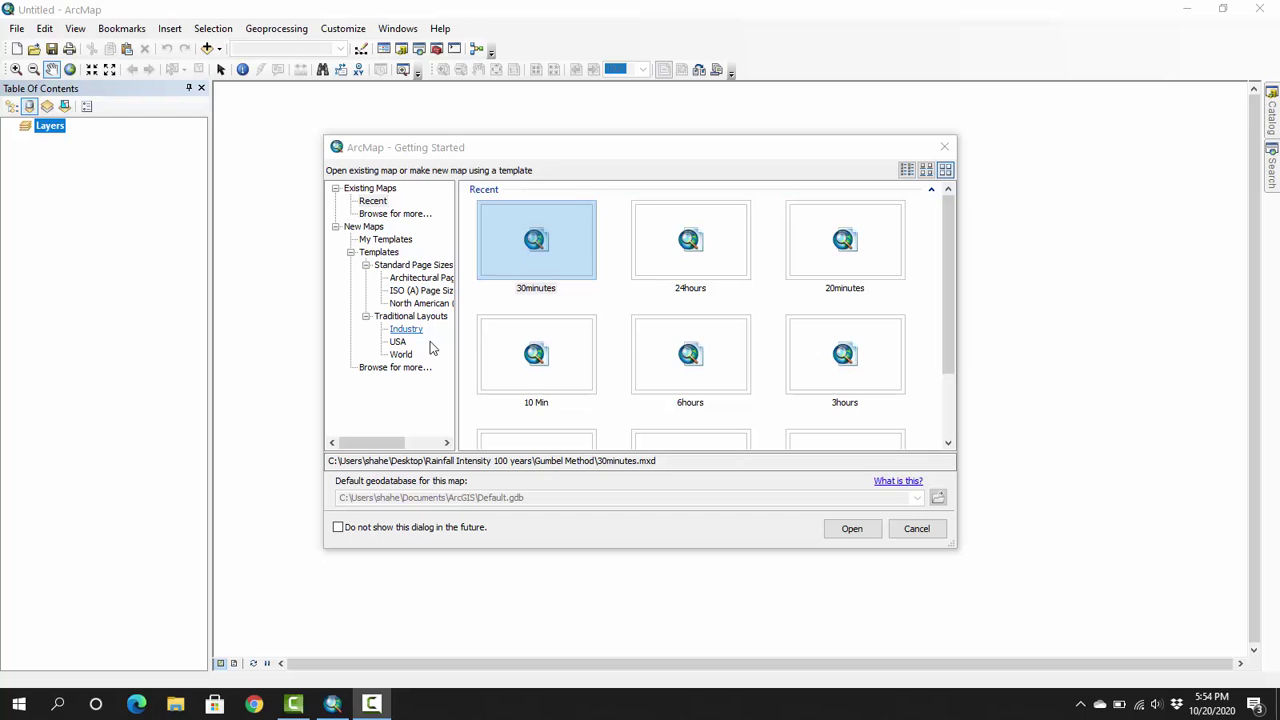
# Start a new Blank Map from My Templates in the Getting Started dialog
pyautogui.click(389, 243)
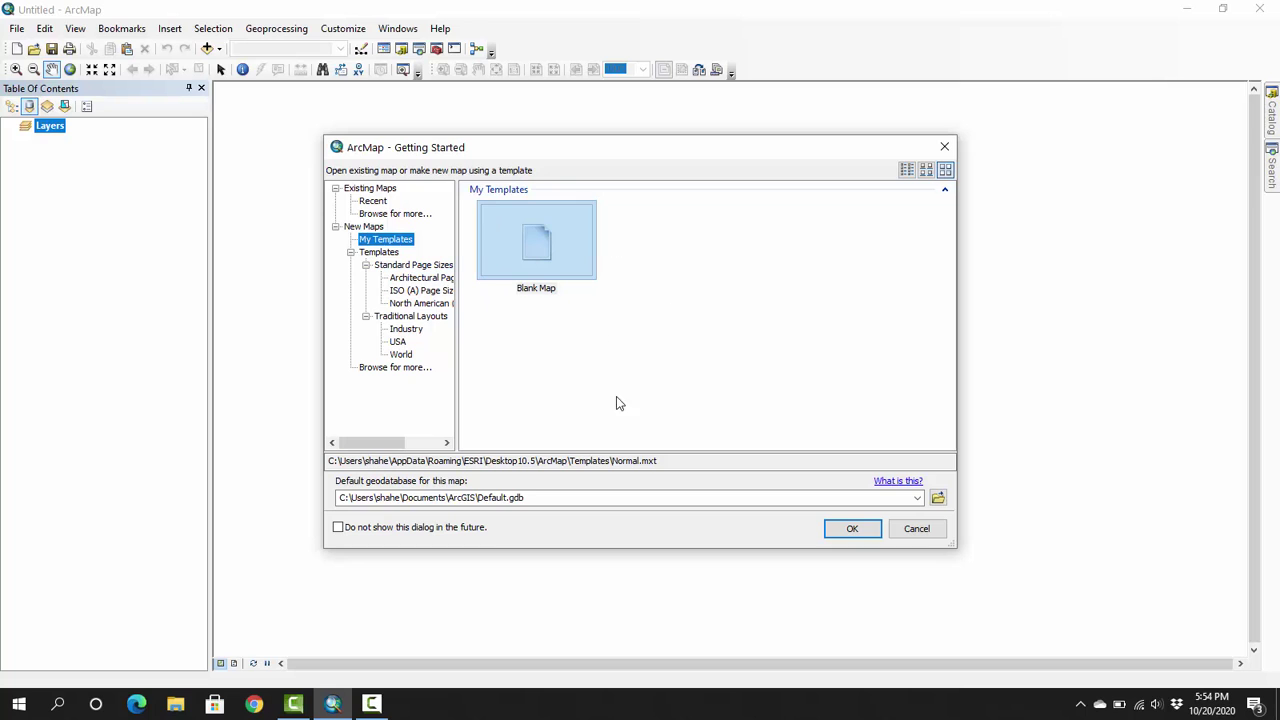
pyautogui.click(858, 537)
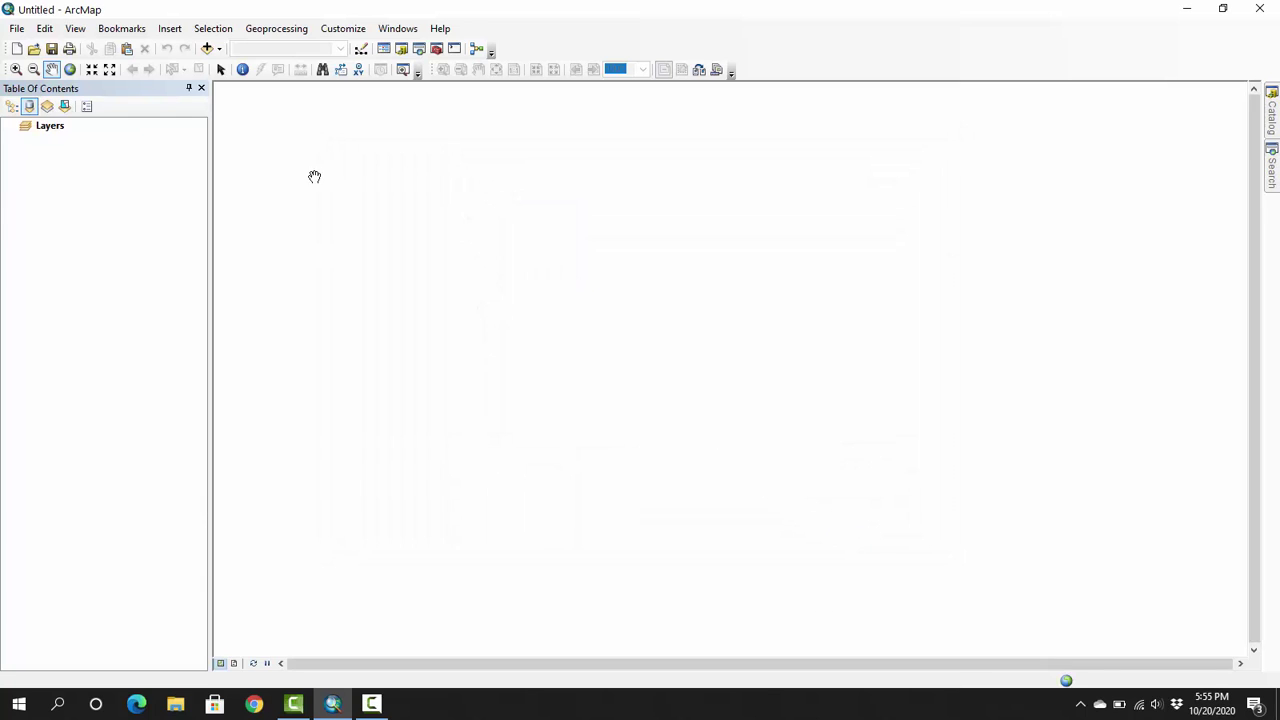
# Add the Sheet1$ table from the Gumbel_100-Years (1).xls workbook to the map
pyautogui.click(208, 49)
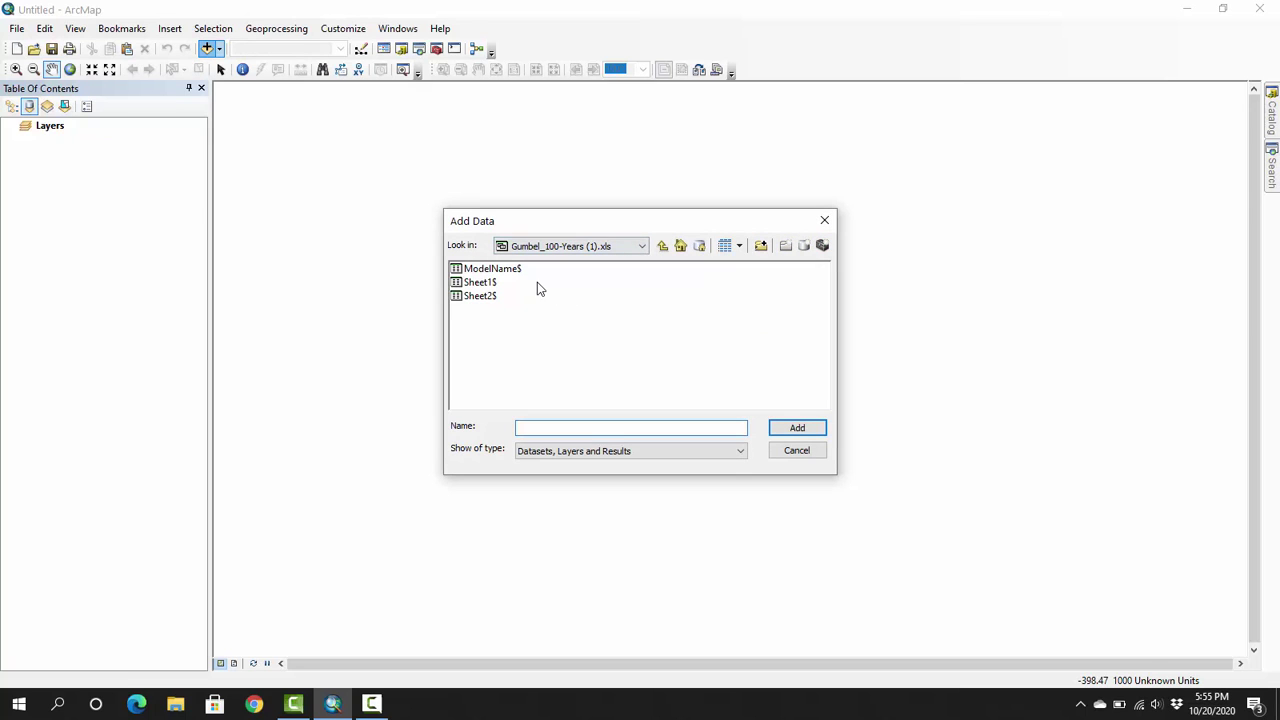
pyautogui.click(478, 284)
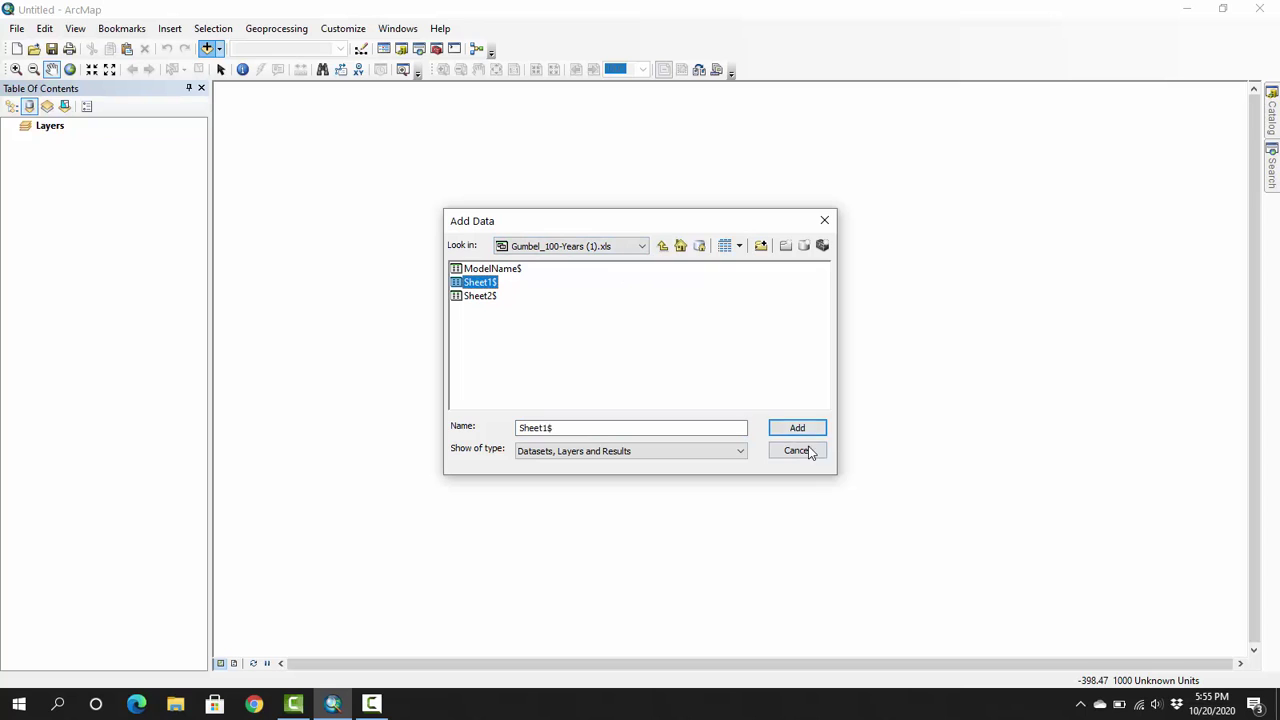
pyautogui.click(797, 429)
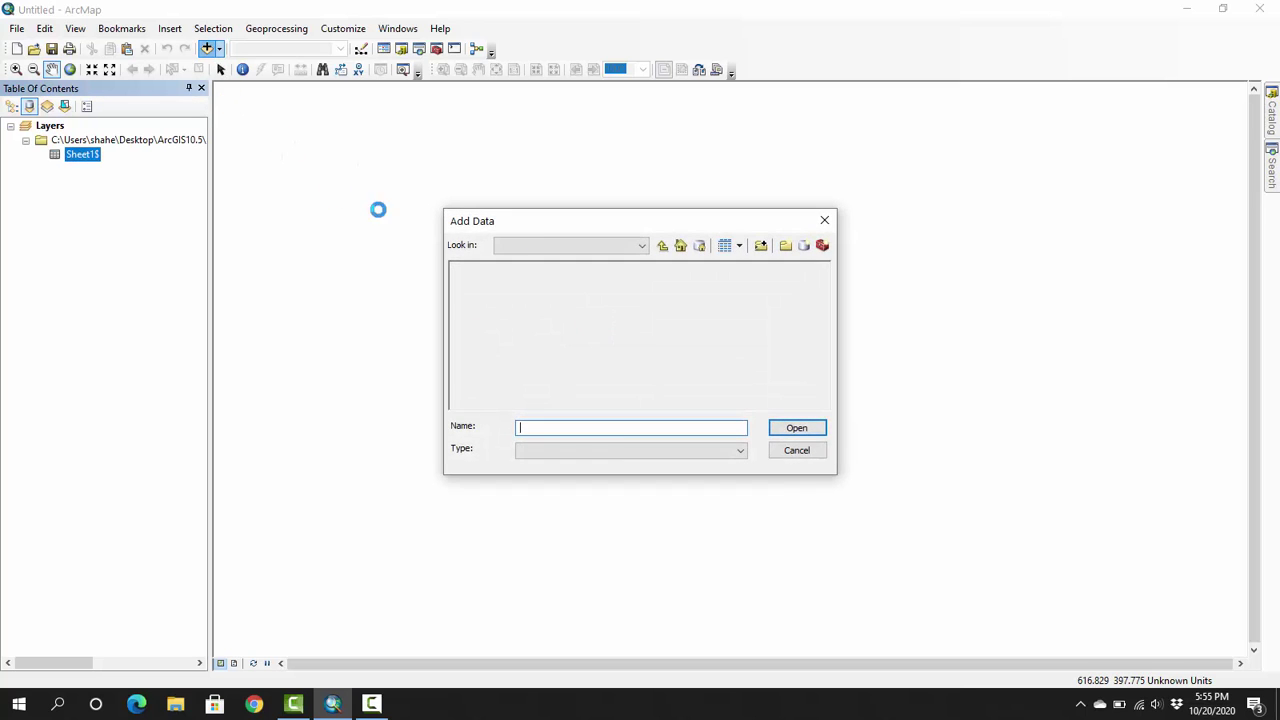
# Add BGD_adm2.shp from the ArcGIS shapefile folder to draw Bangladesh's districts
pyautogui.click(663, 246)
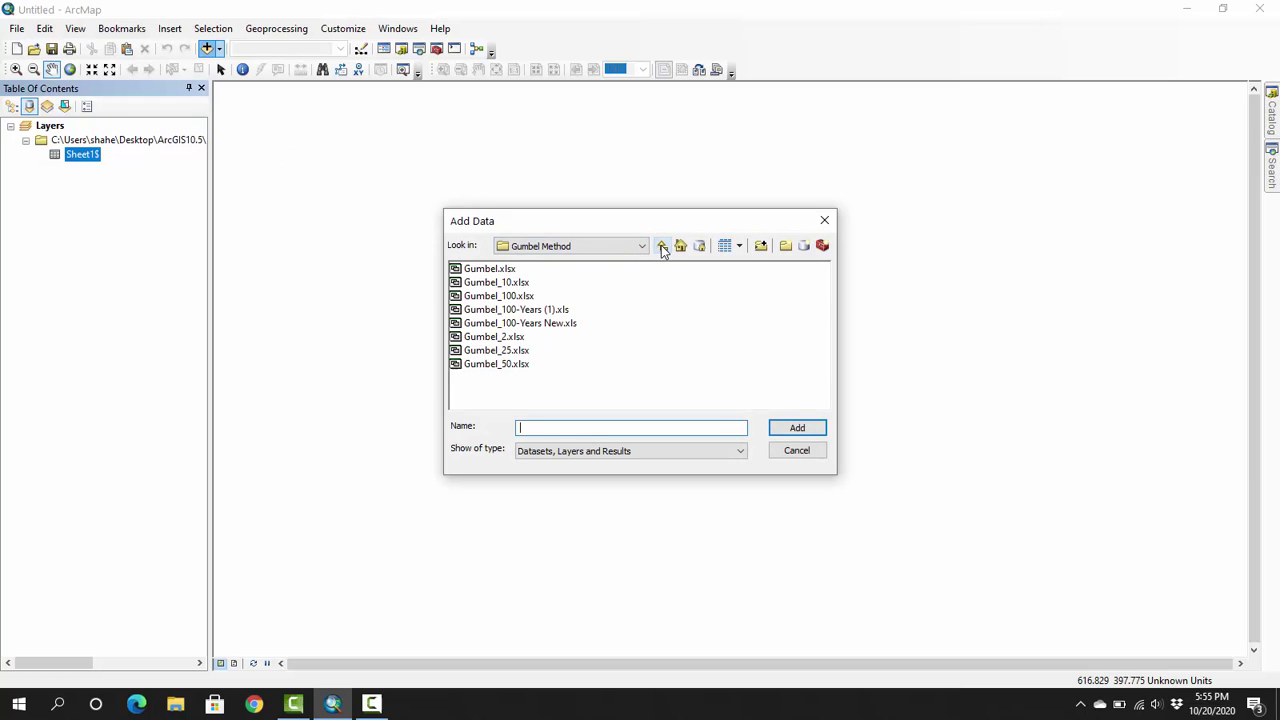
pyautogui.click(663, 247)
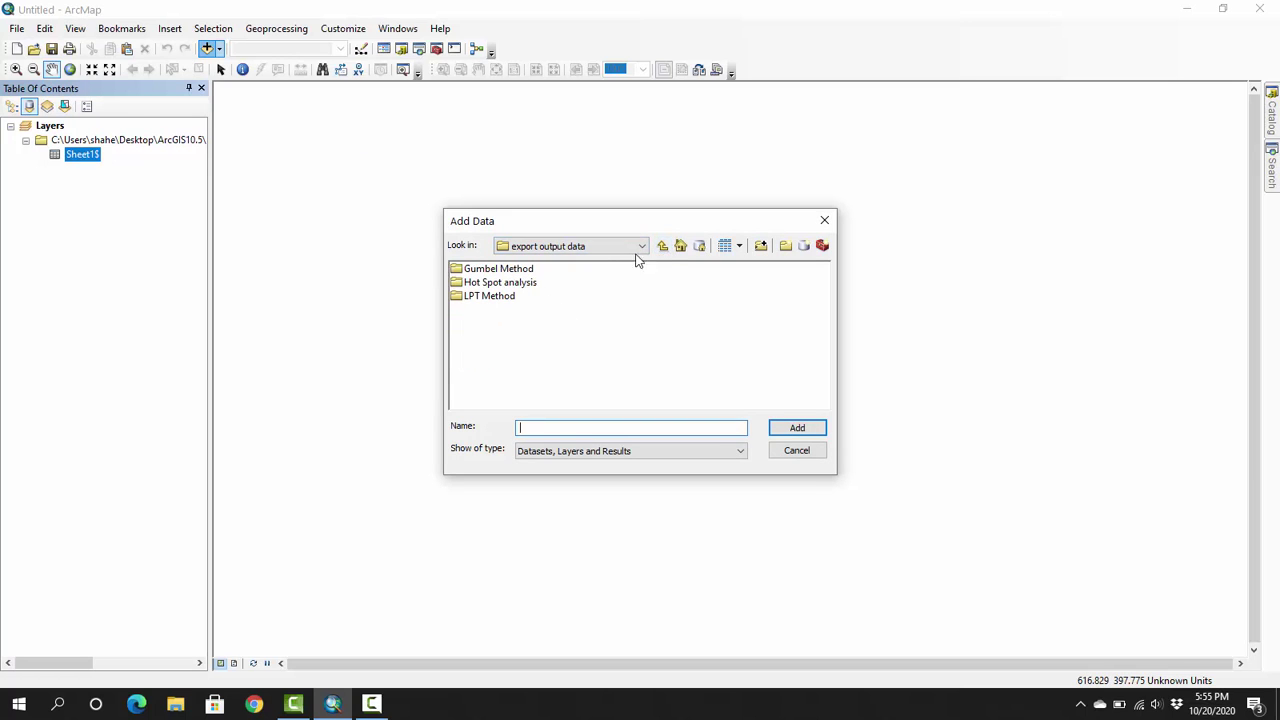
pyautogui.click(663, 246)
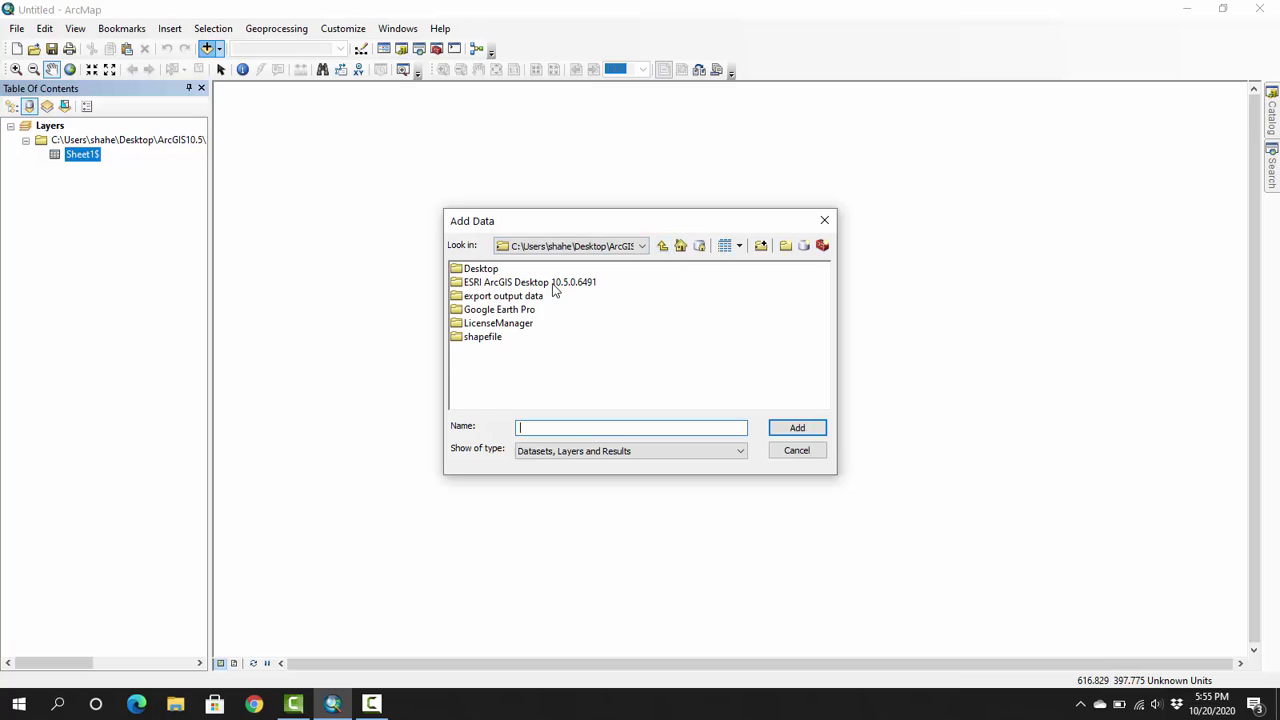
pyautogui.doubleClick(492, 337)
pyautogui.click(505, 270)
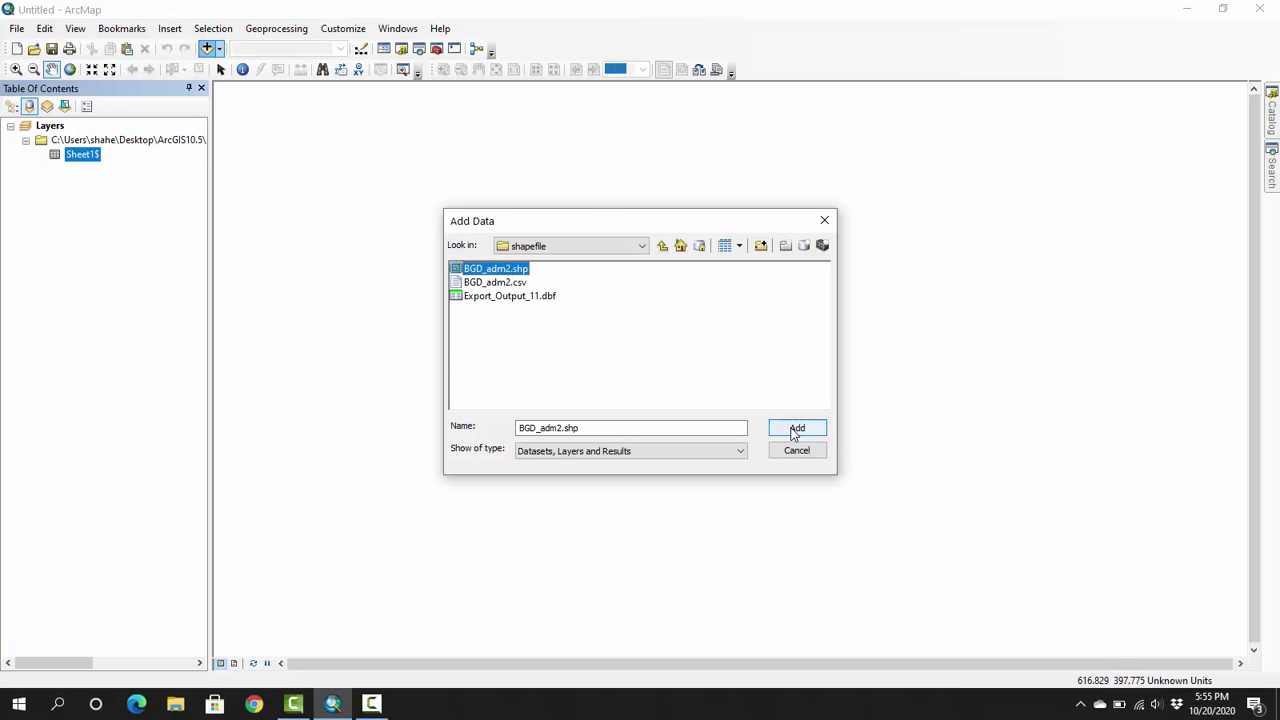
pyautogui.click(797, 428)
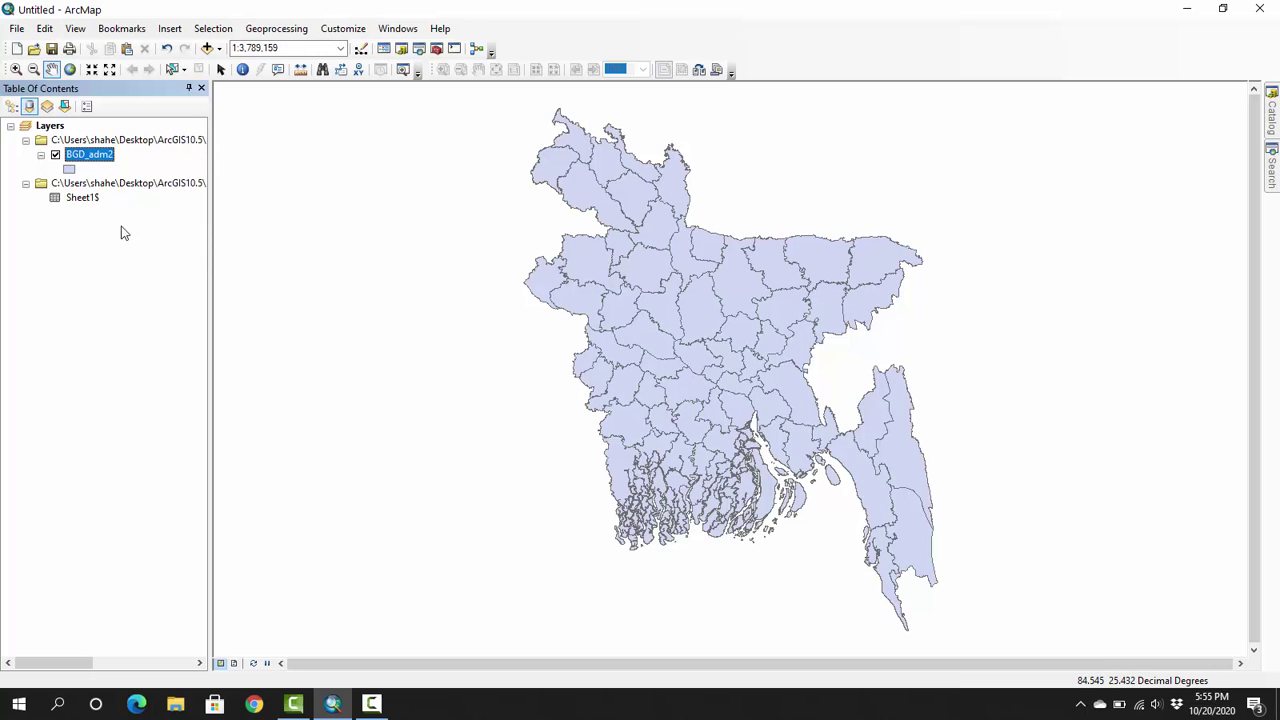
# Display Sheet1$ as XY points using Longitude (DD), Latitude (DD) and 10 Minutes as Z
pyautogui.click(78, 199)
pyautogui.rightClick(76, 204)
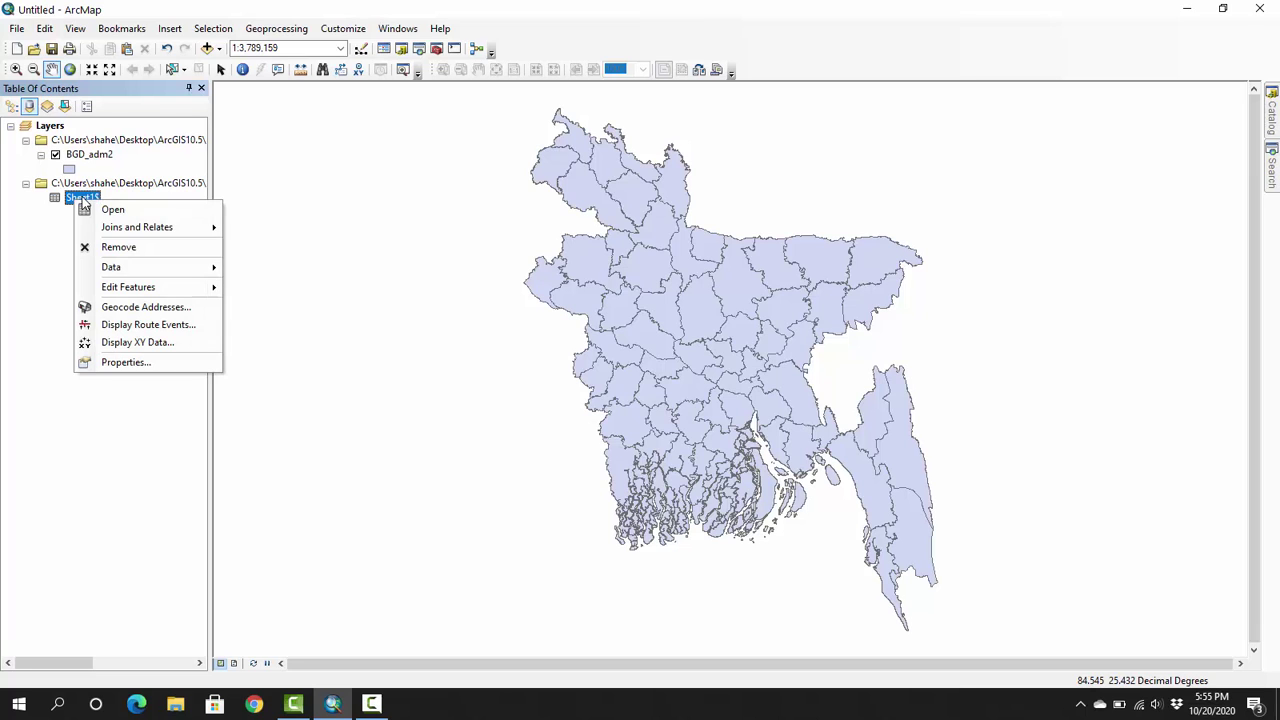
pyautogui.click(160, 343)
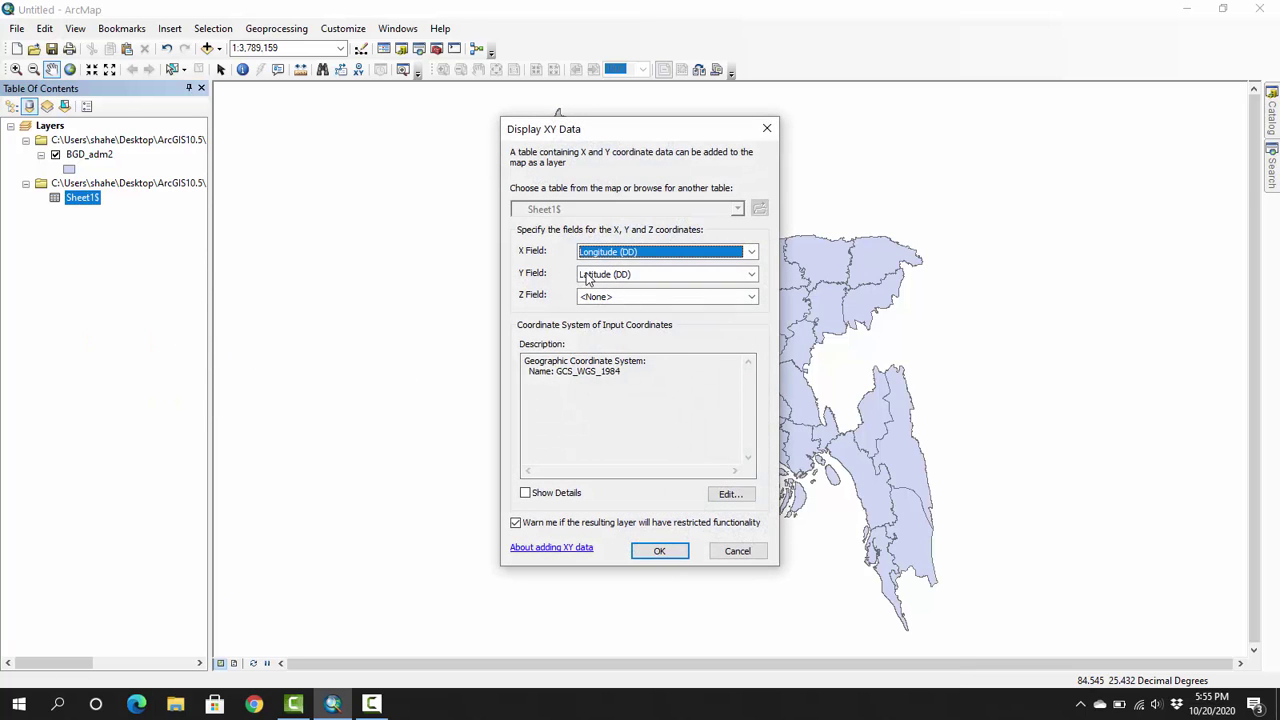
pyautogui.click(603, 297)
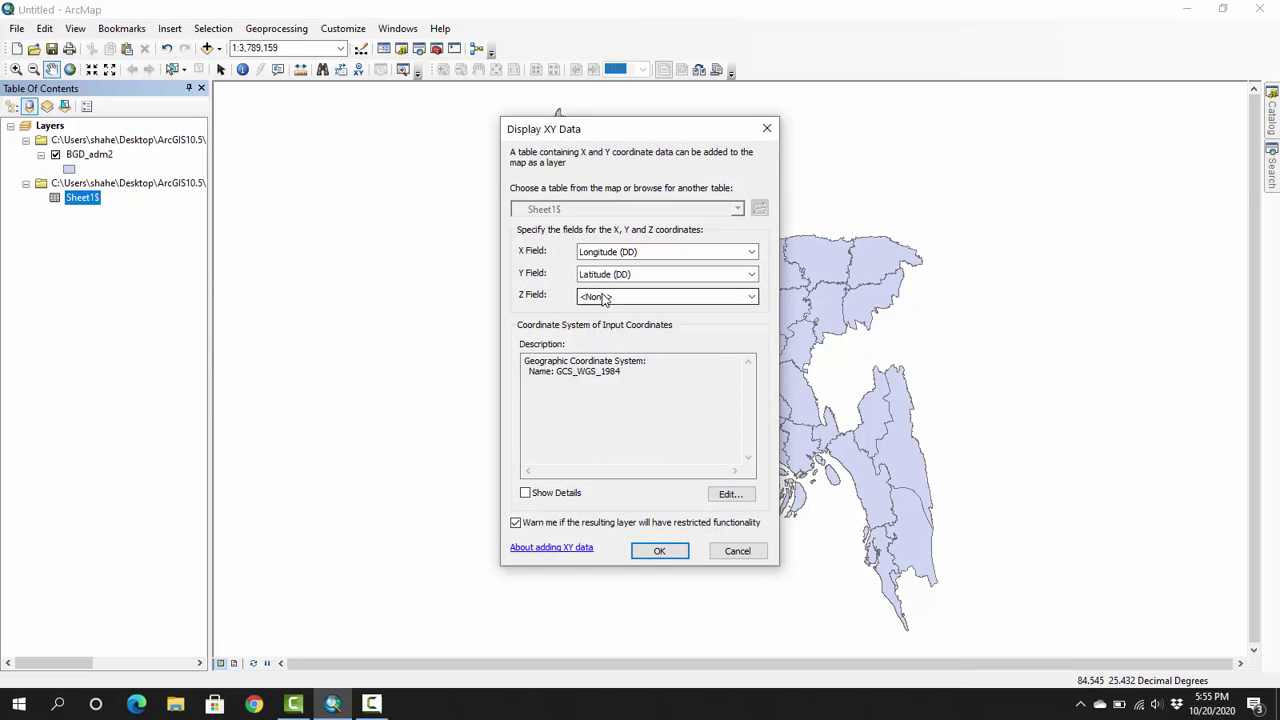
pyautogui.click(603, 297)
pyautogui.click(604, 342)
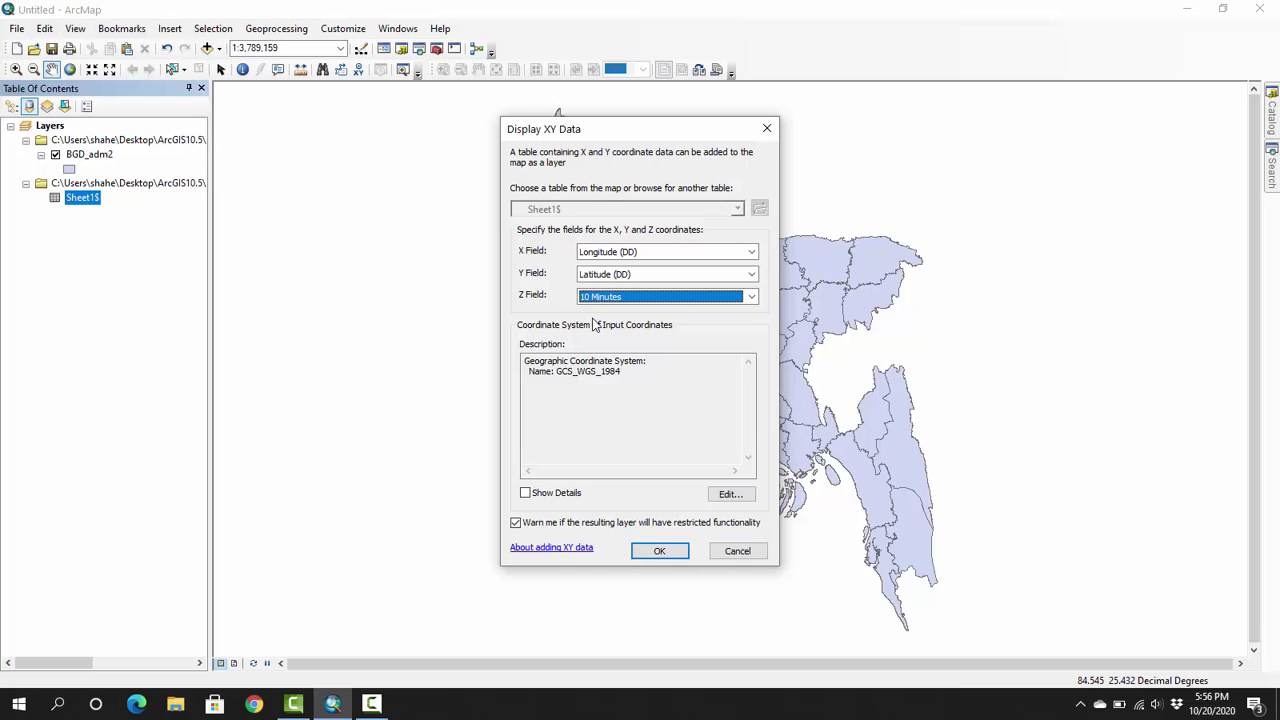
pyautogui.click(660, 553)
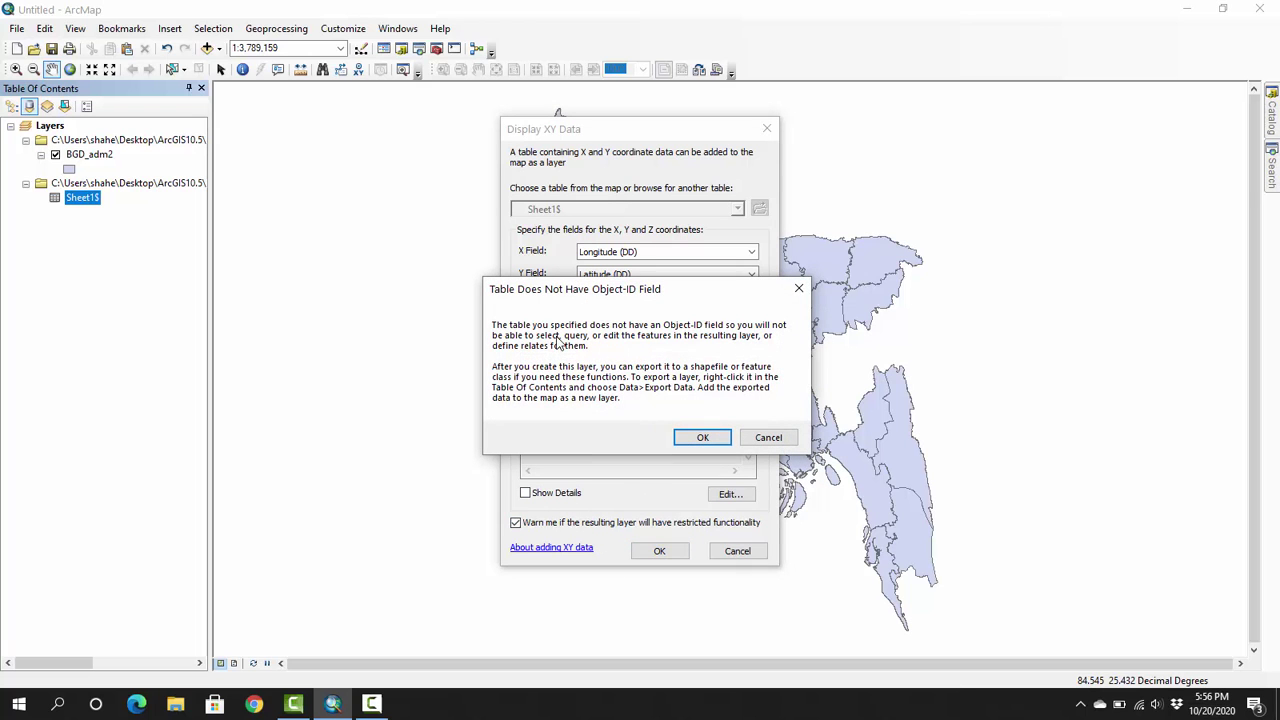
pyautogui.click(704, 438)
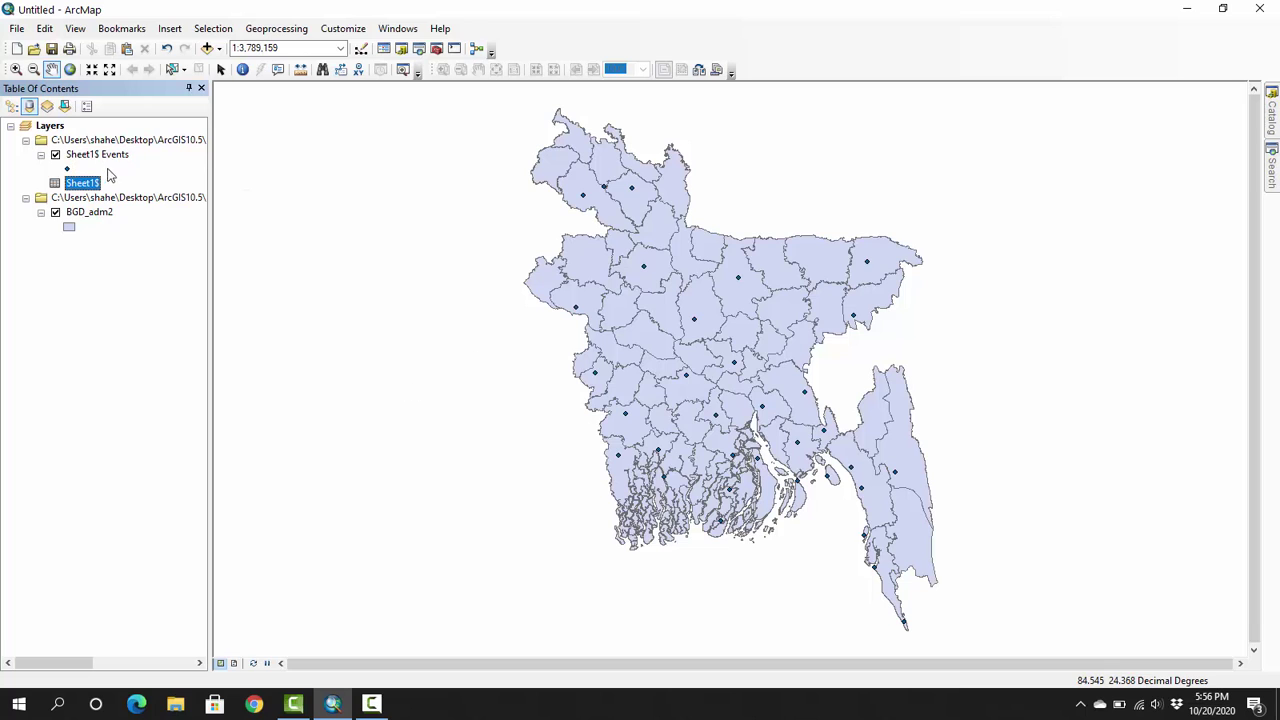
# Export the Sheet1$ Events points to Documents\ArcGIS\10min_data and add the result to the map
pyautogui.click(100, 156)
pyautogui.rightClick(101, 163)
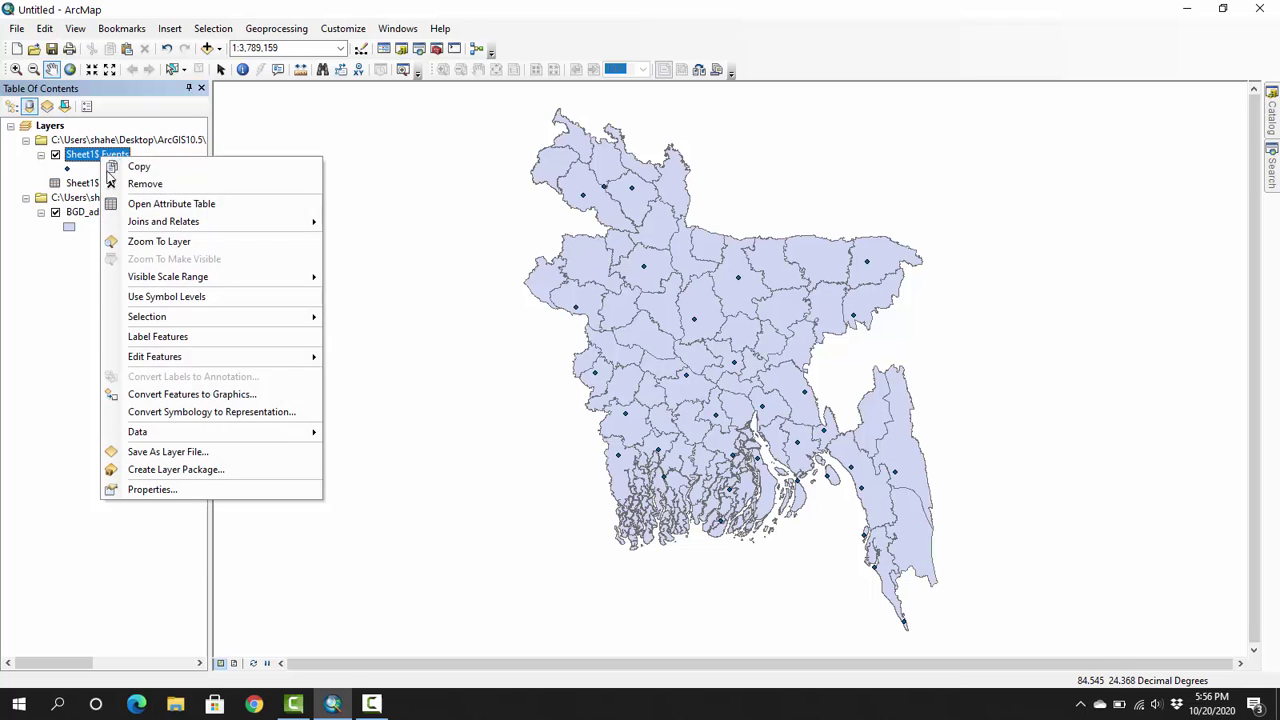
pyautogui.moveTo(307, 432)
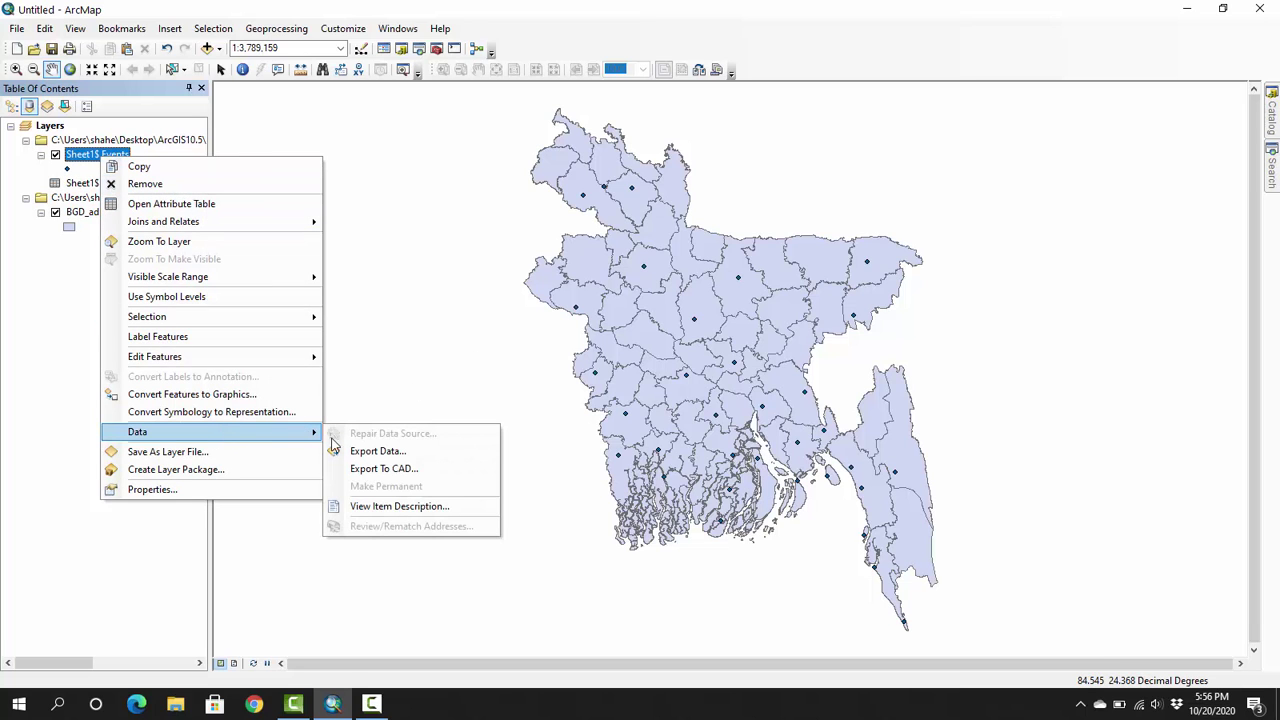
pyautogui.click(376, 450)
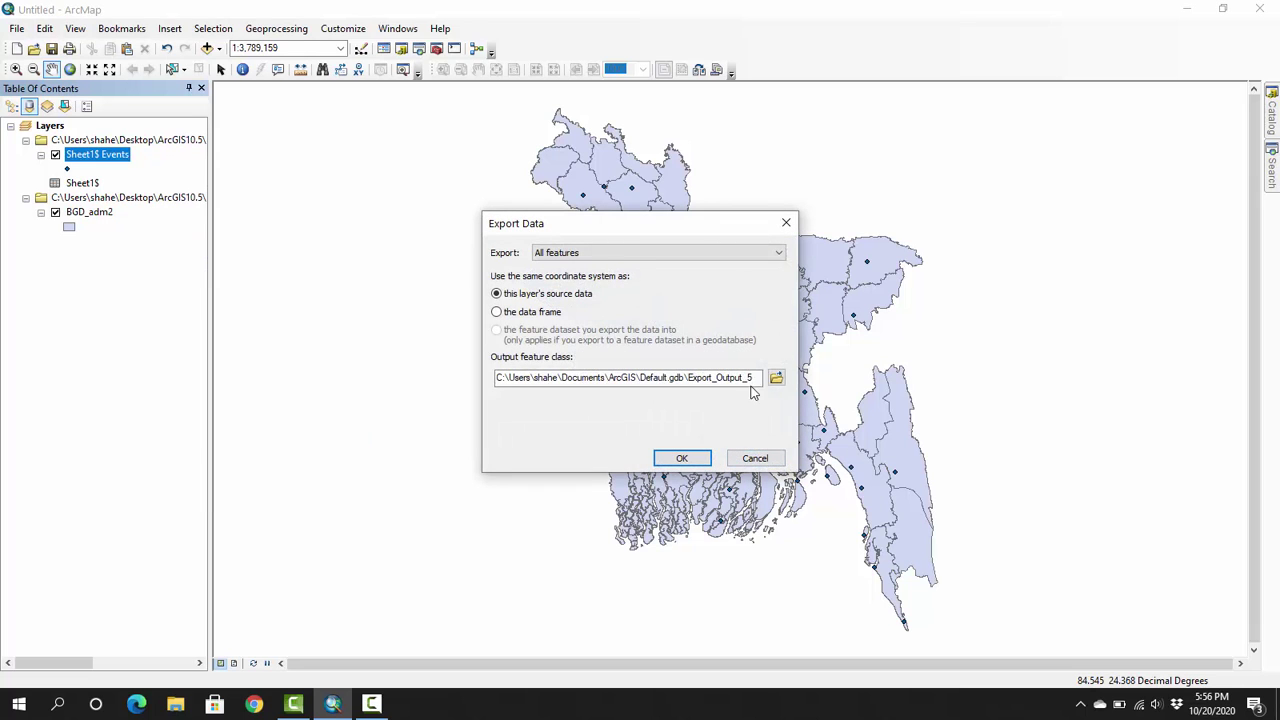
pyautogui.moveTo(755, 382); pyautogui.dragTo(643, 381)
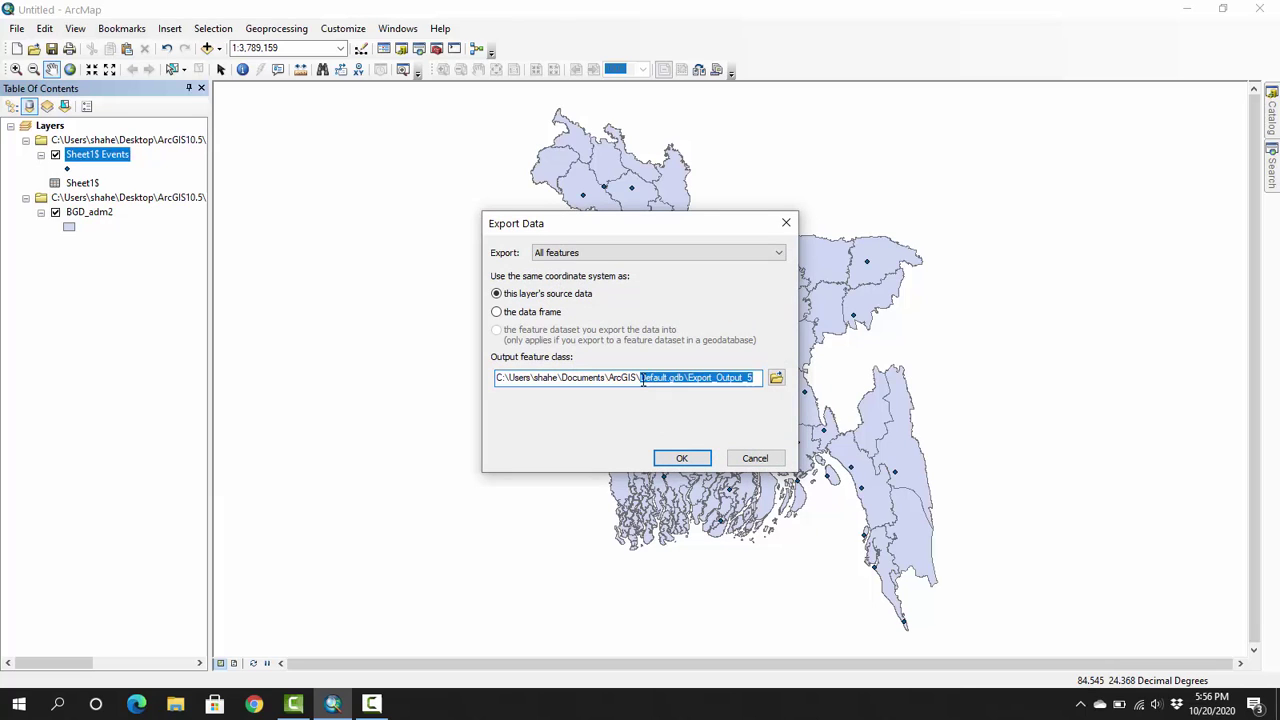
pyautogui.press('BackSpace')
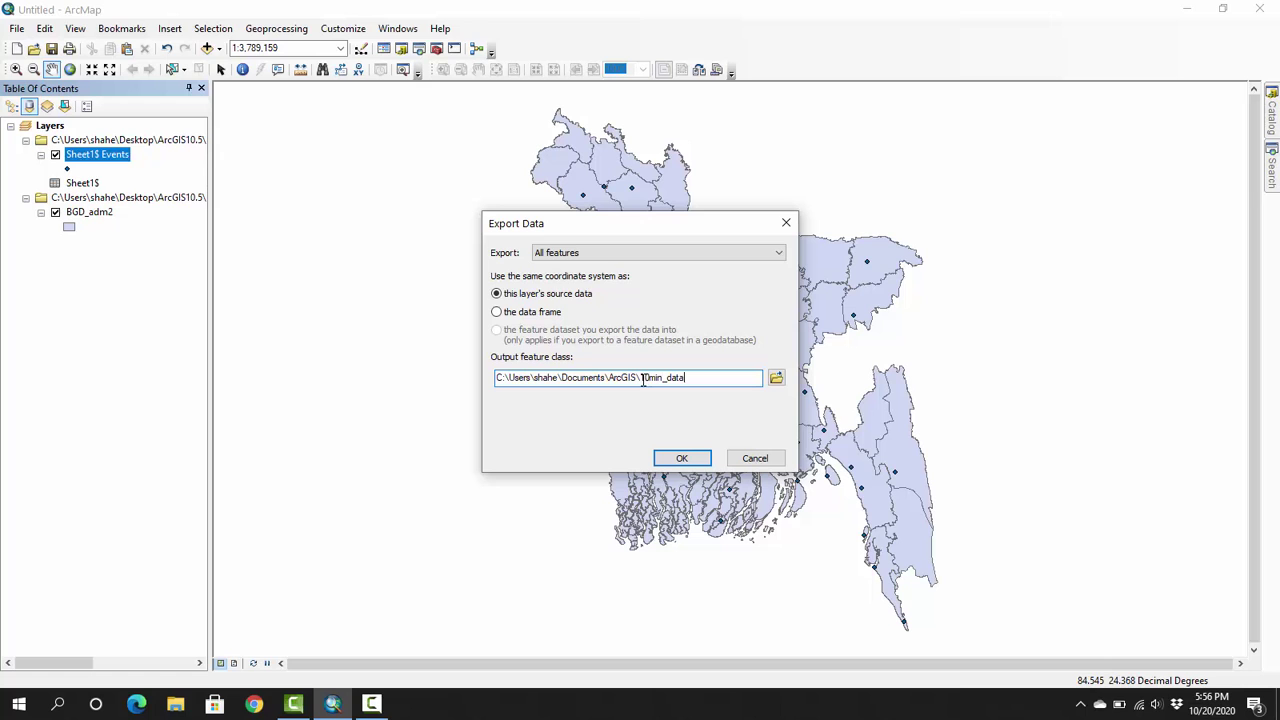
pyautogui.click(686, 458)
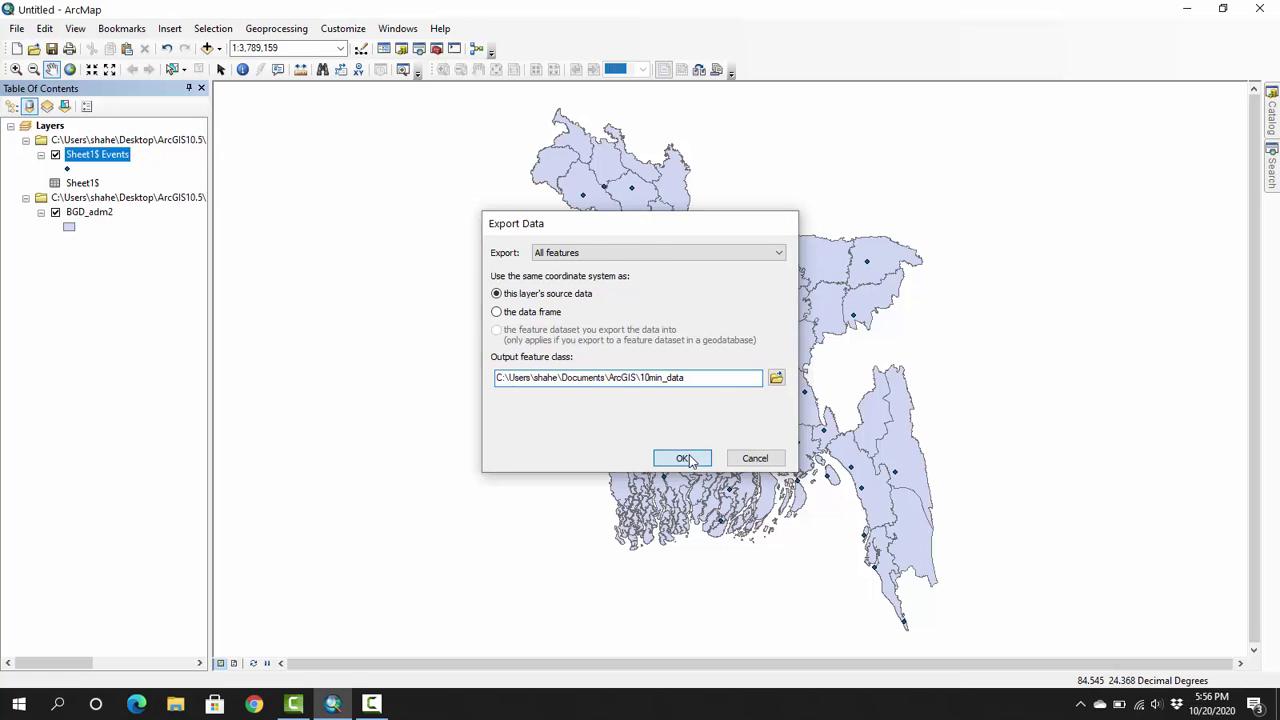
pyautogui.click(700, 410)
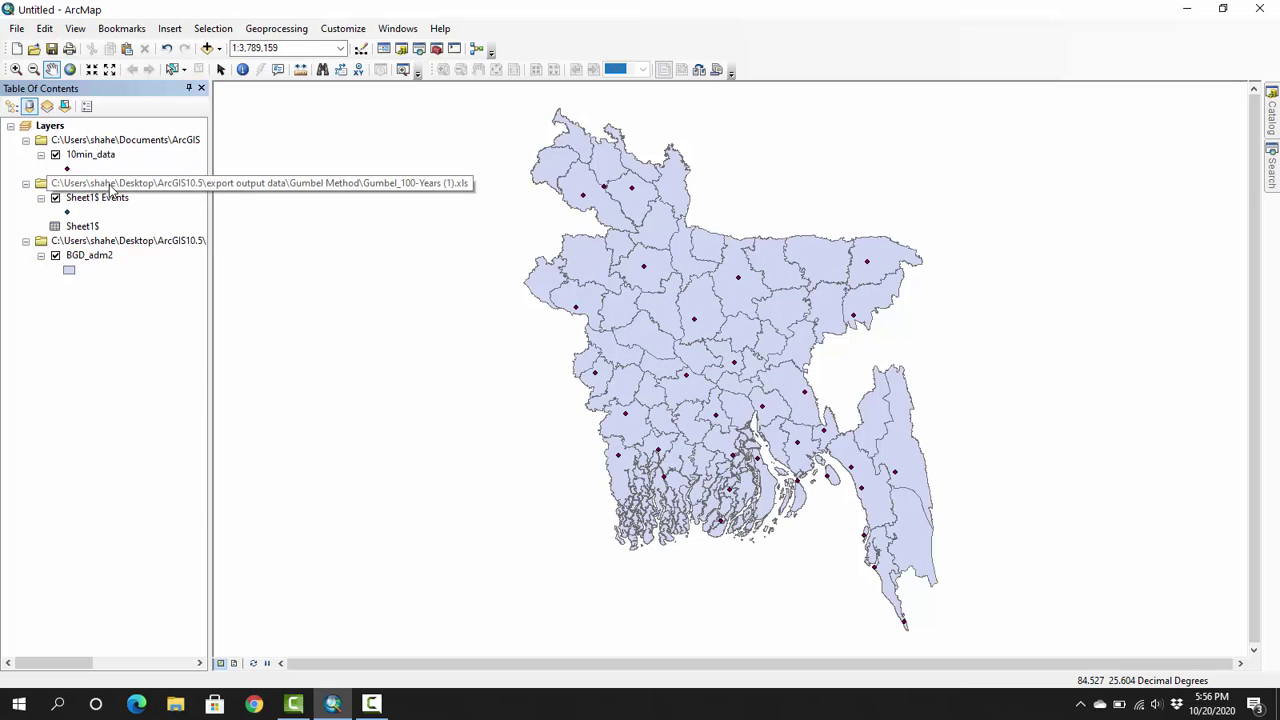
# Remove the Sheet1$ Events group, then select the 10min_data point symbol
pyautogui.rightClick(110, 185)
pyautogui.click(126, 196)
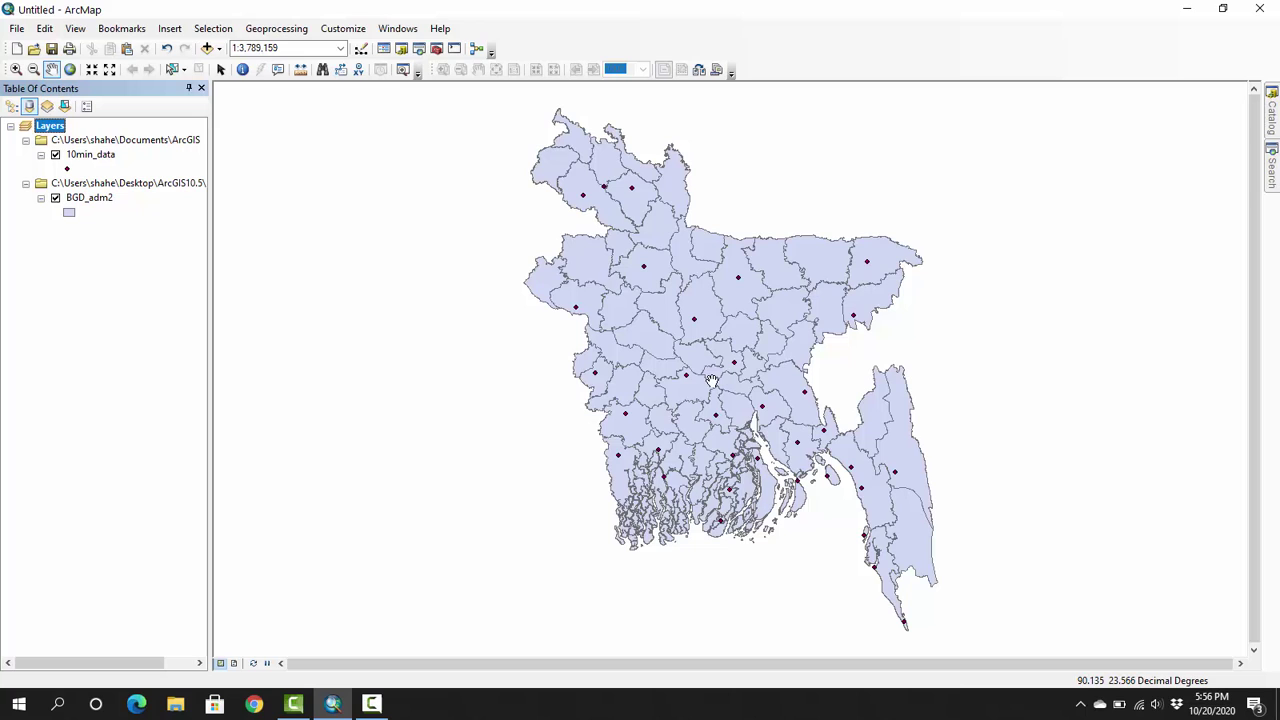
pyautogui.click(67, 171)
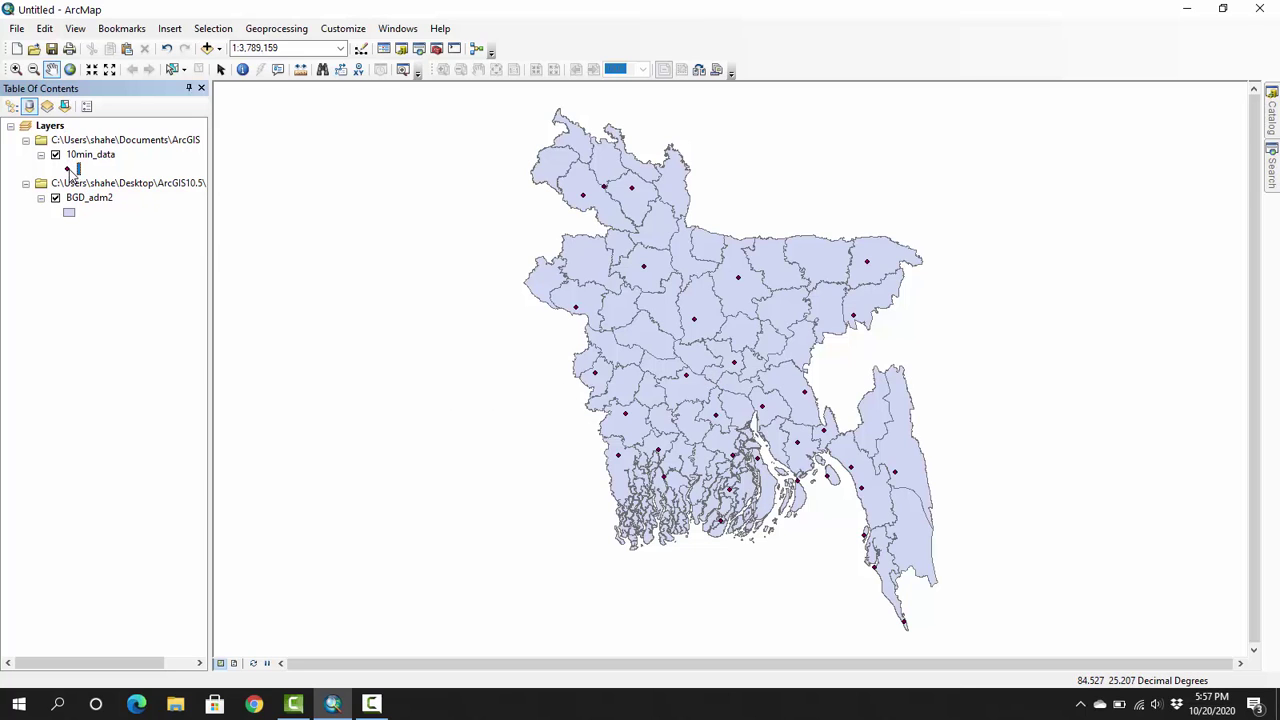
# Switch the 10min_data points to a circle marker, shrinking its size to 10
pyautogui.click(72, 172)
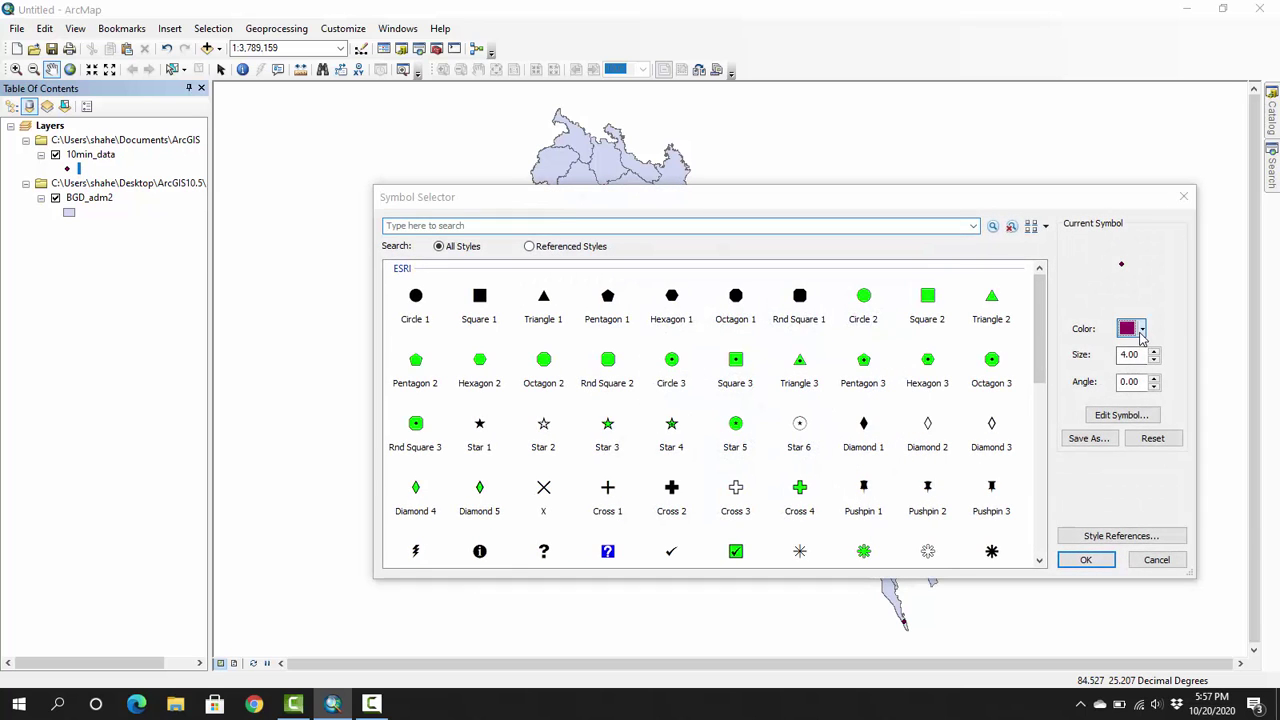
pyautogui.click(1141, 329)
pyautogui.click(1128, 399)
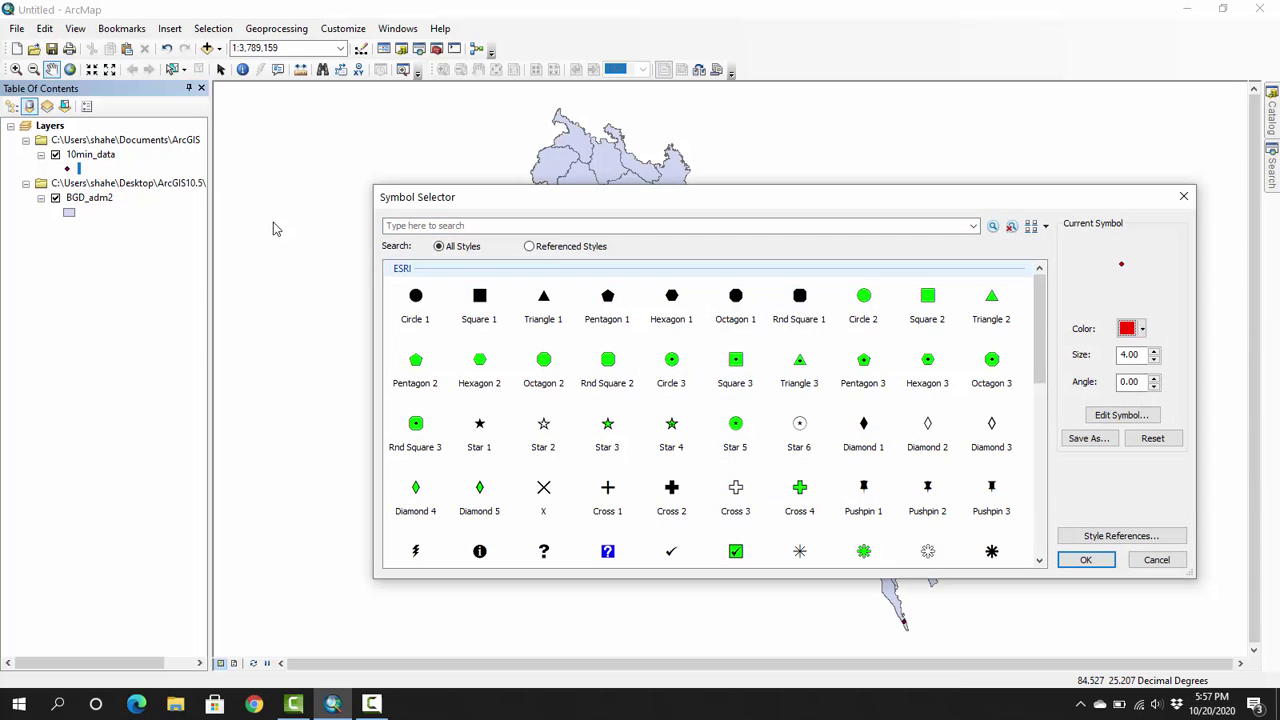
pyautogui.click(417, 293)
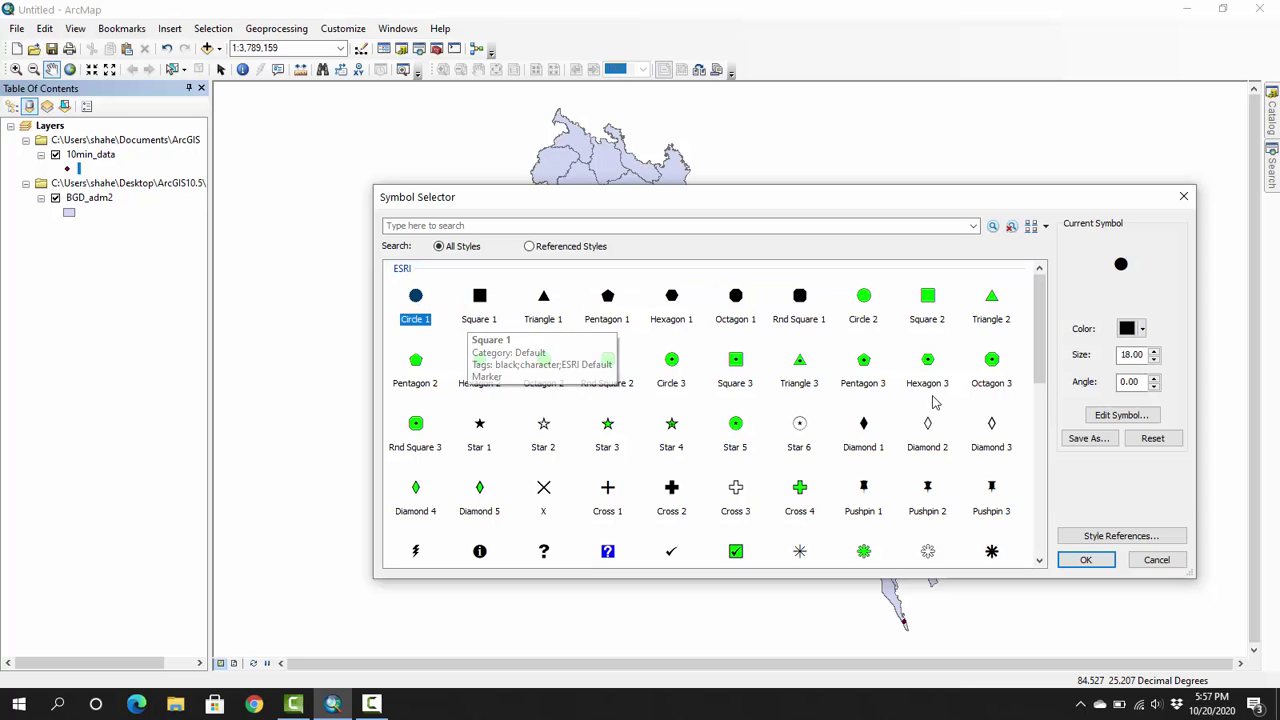
pyautogui.click(1154, 359)
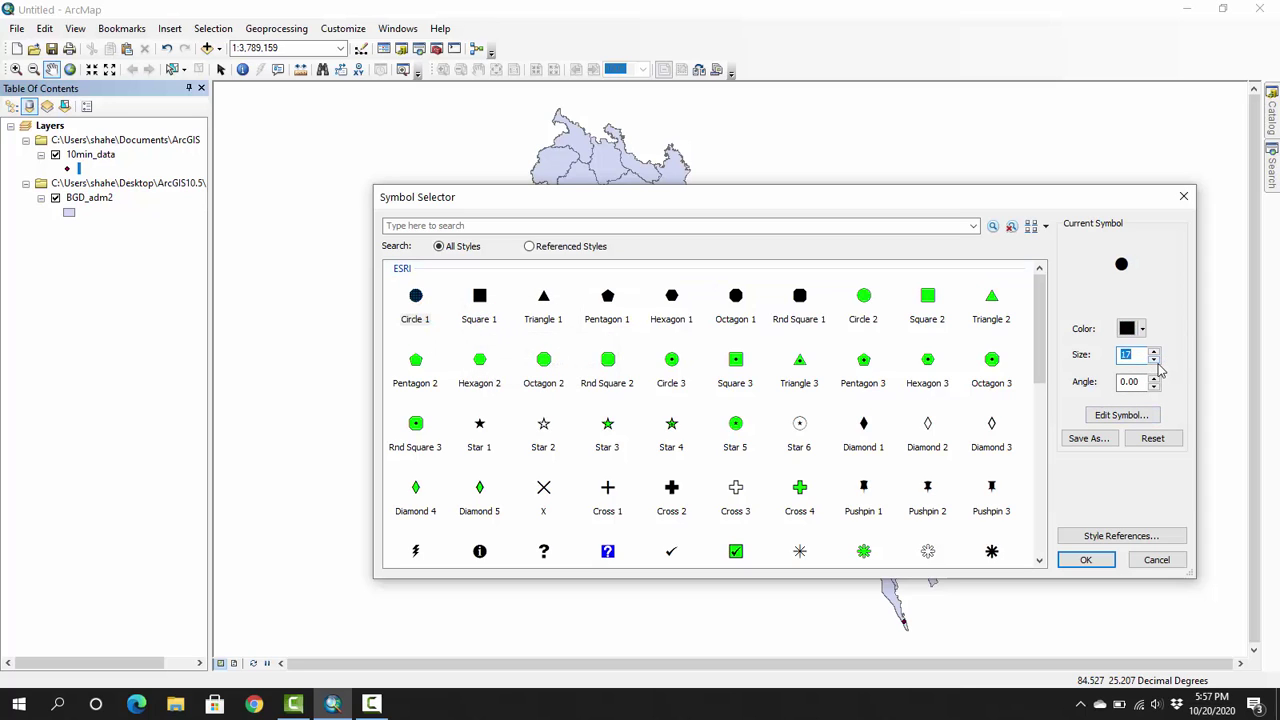
pyautogui.click(1155, 360)
pyautogui.click(1154, 360)
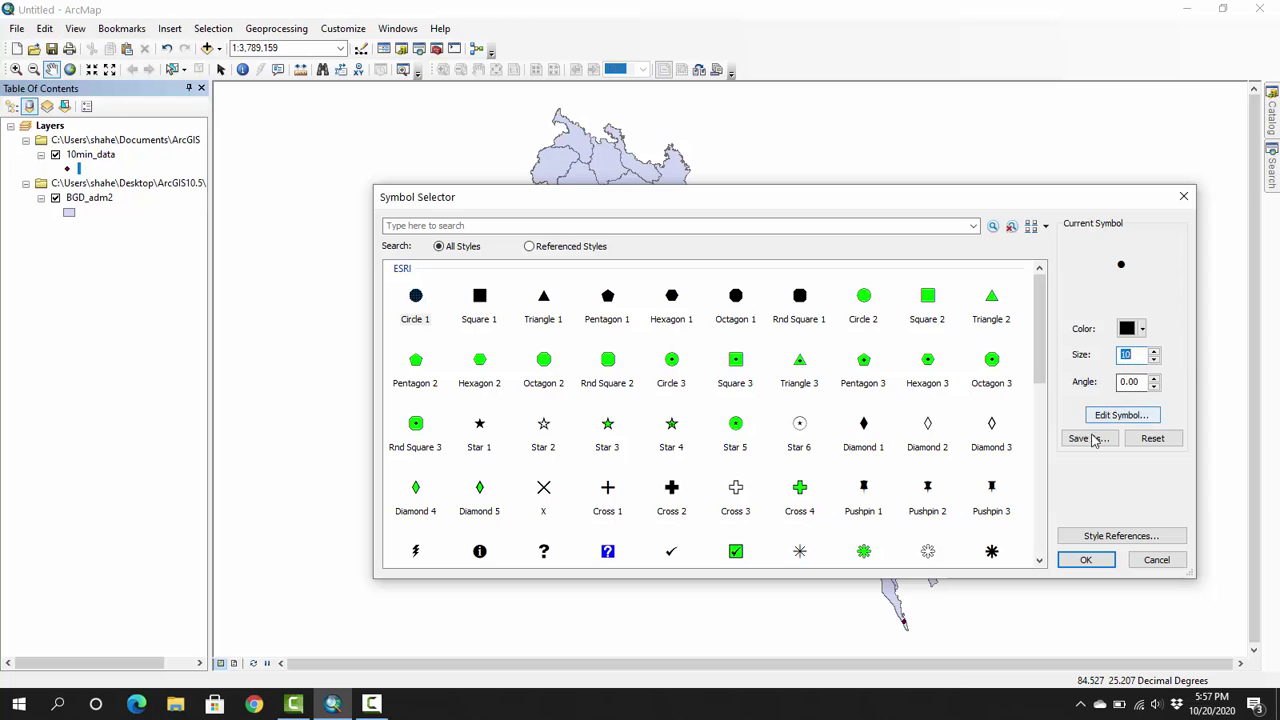
pyautogui.click(1087, 561)
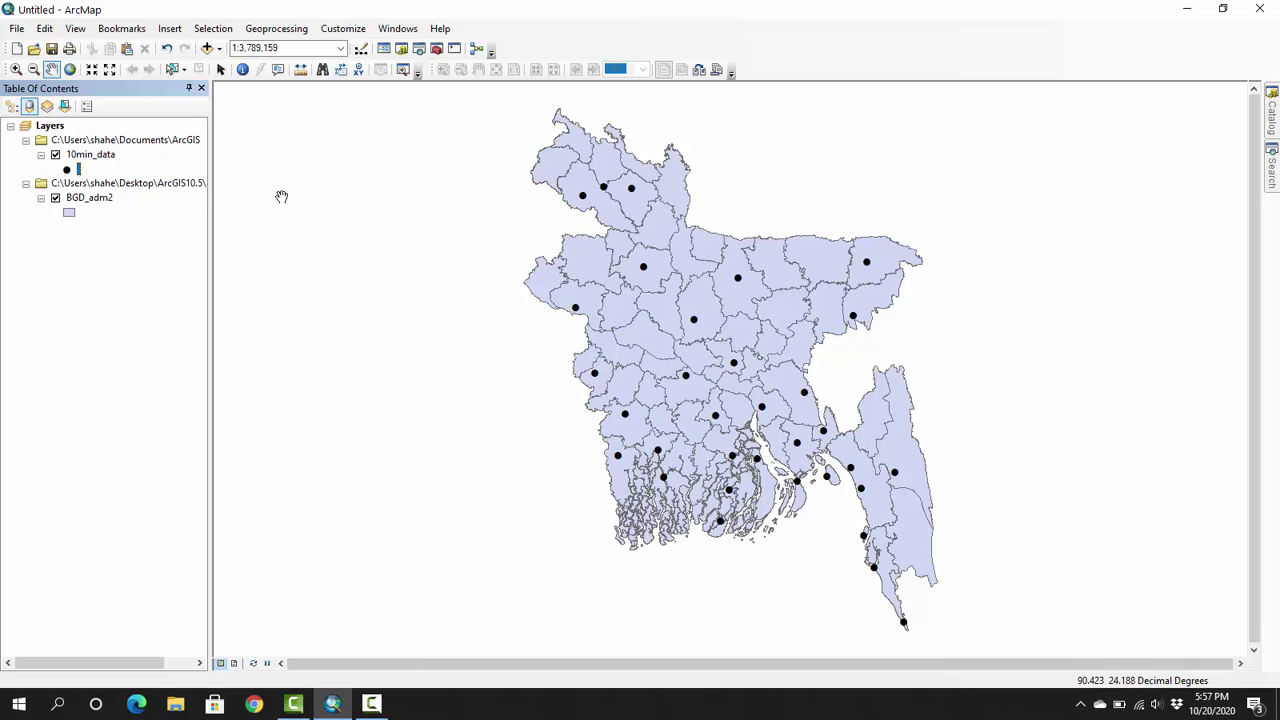
# Recolour the 10min_data circle markers red and apply them
pyautogui.click(67, 170)
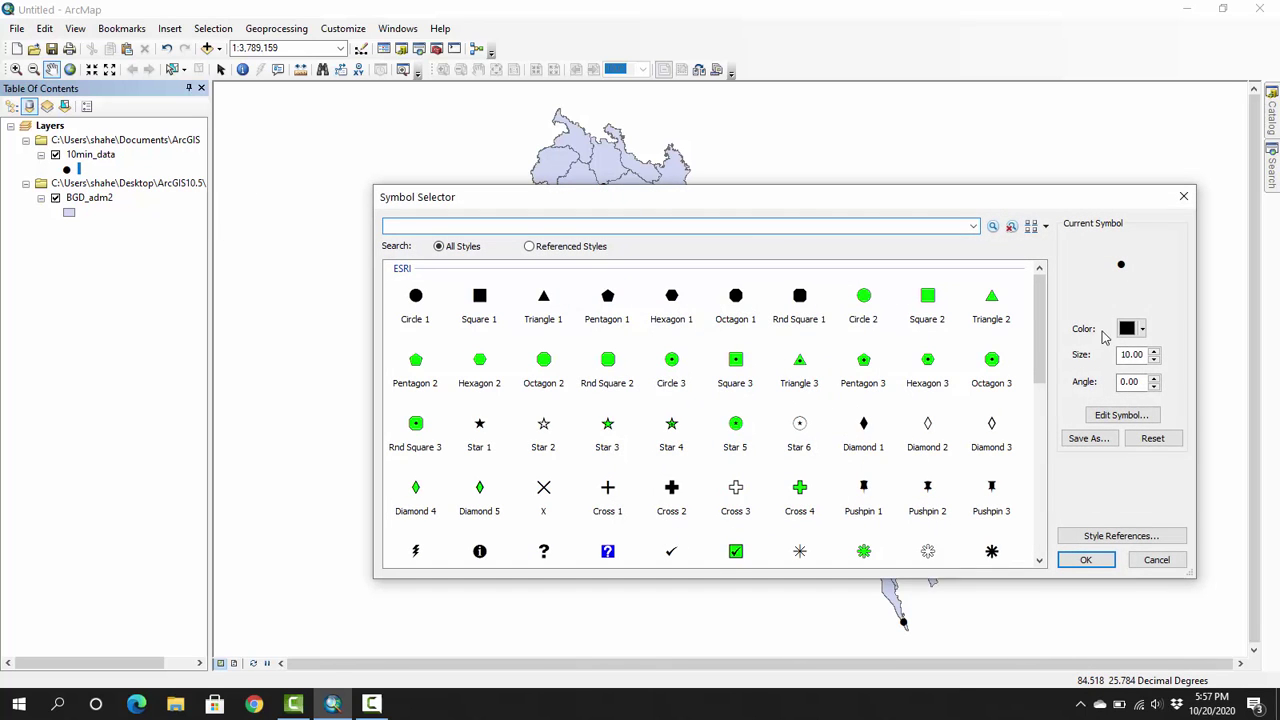
pyautogui.click(1128, 328)
pyautogui.click(1136, 398)
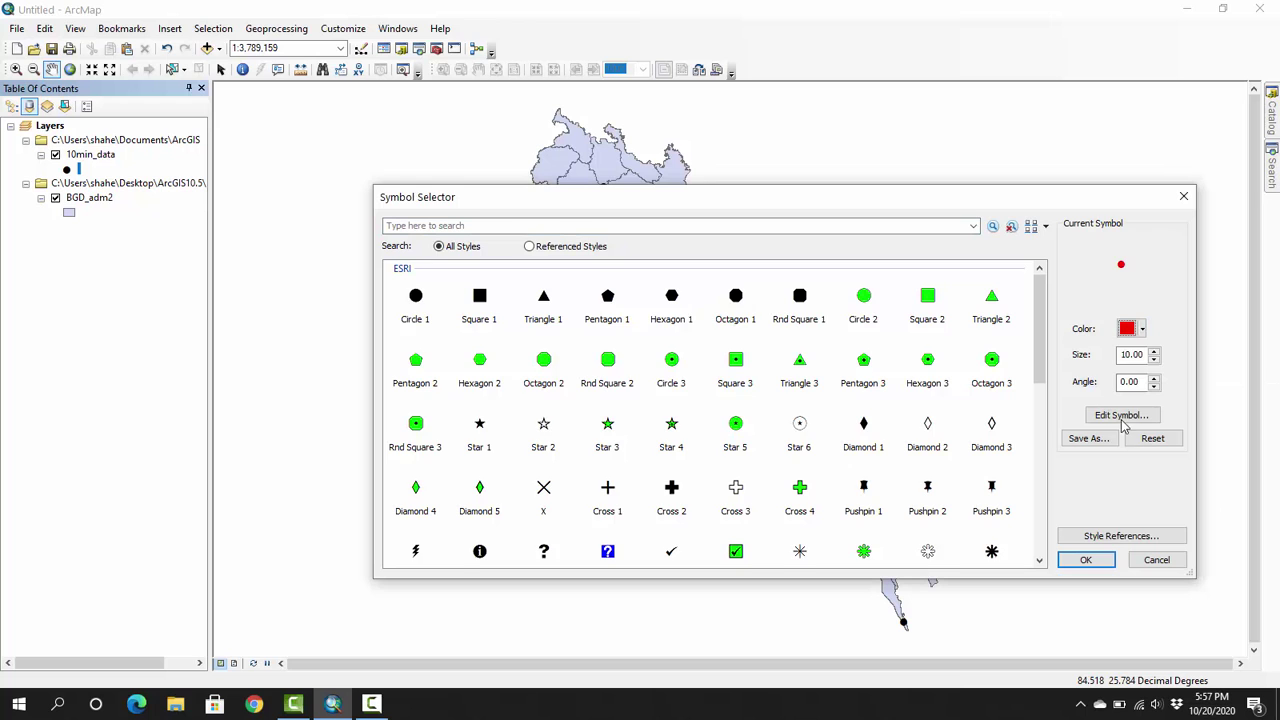
pyautogui.click(1092, 560)
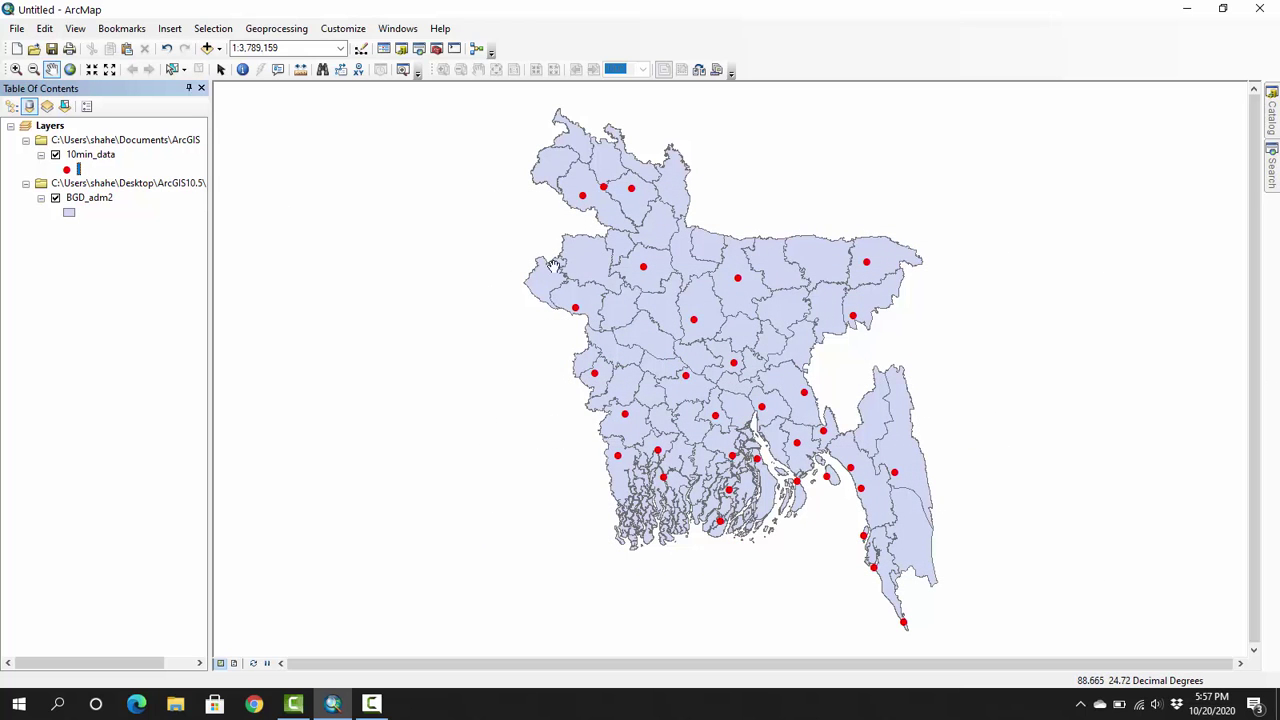
# Give the BGD_adm2 districts the Green fill symbol
pyautogui.click(70, 212)
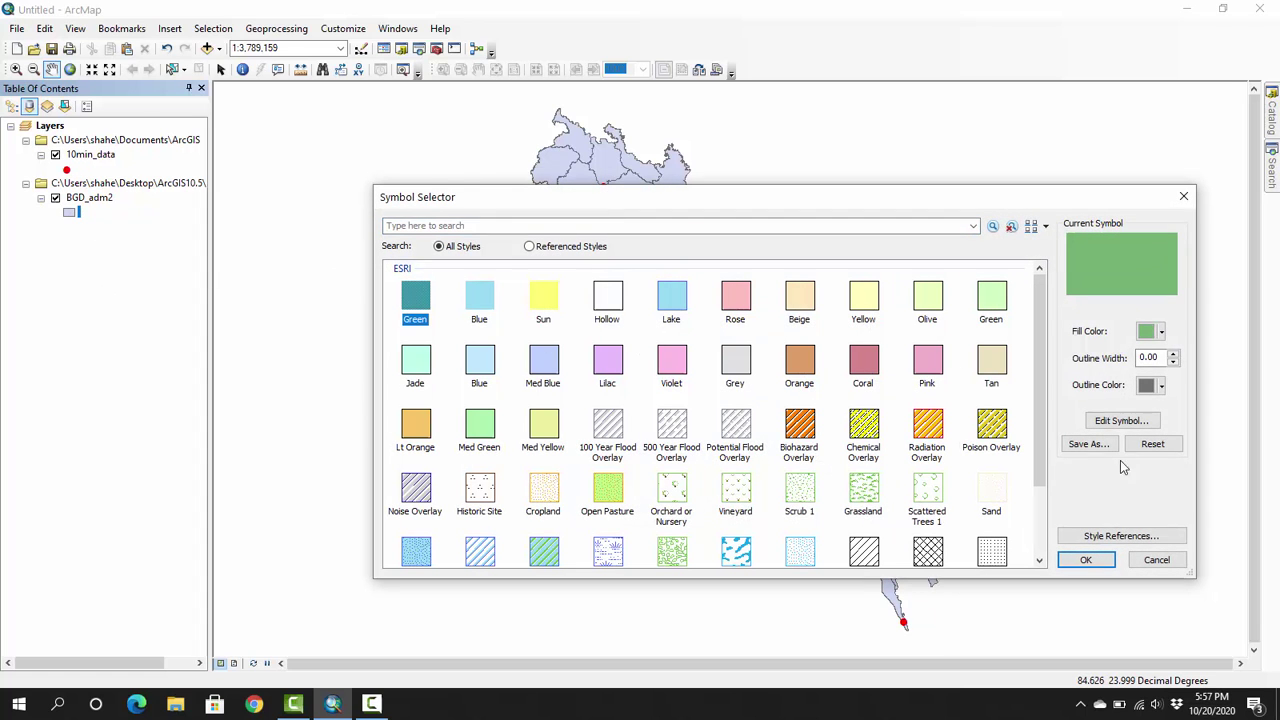
pyautogui.click(1088, 562)
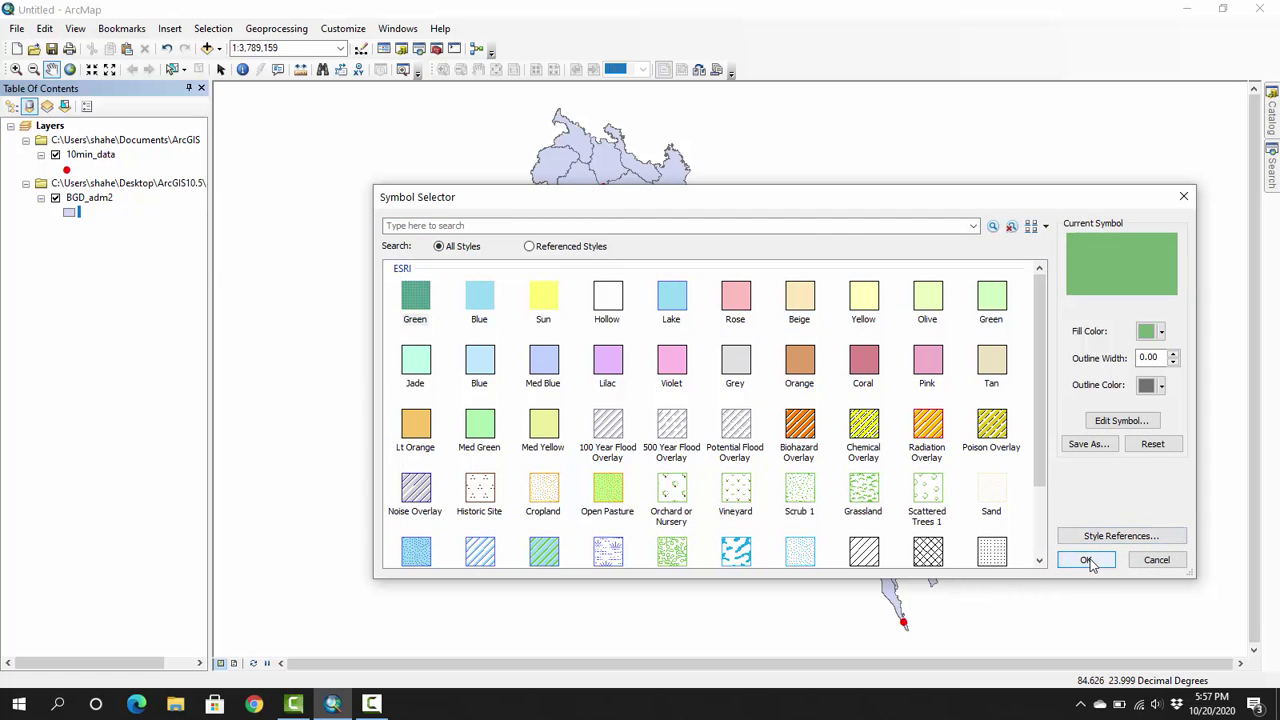